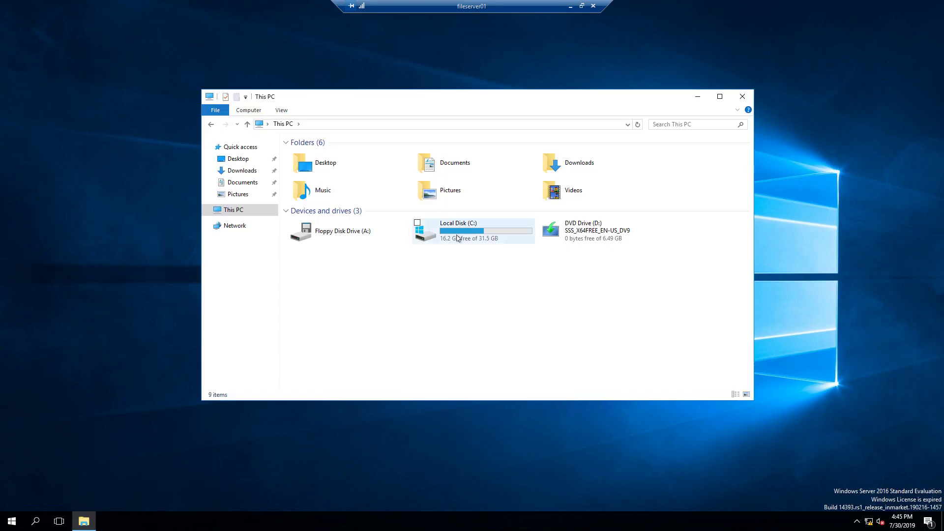
Step: Open the Properties of the smb01 folder on Local Disk (C:)
double_click(453, 237)
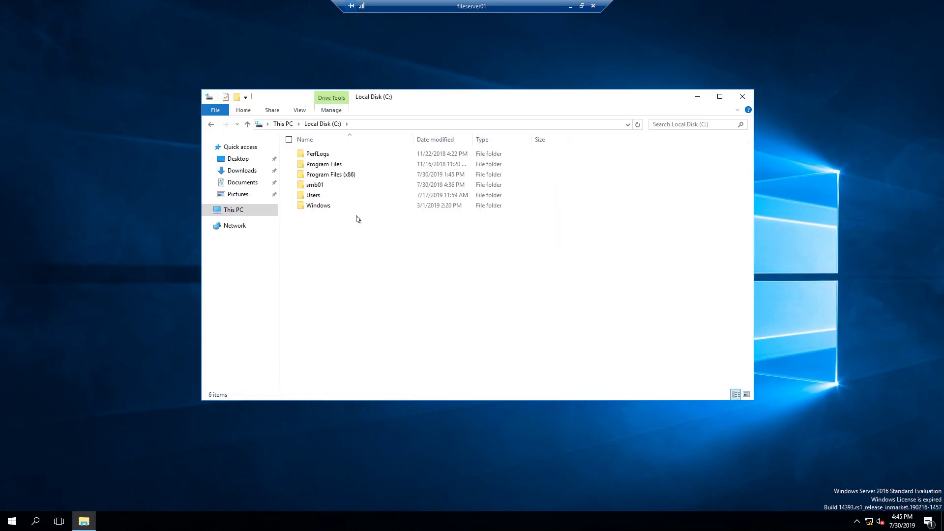
left_click(326, 186)
right_click(326, 186)
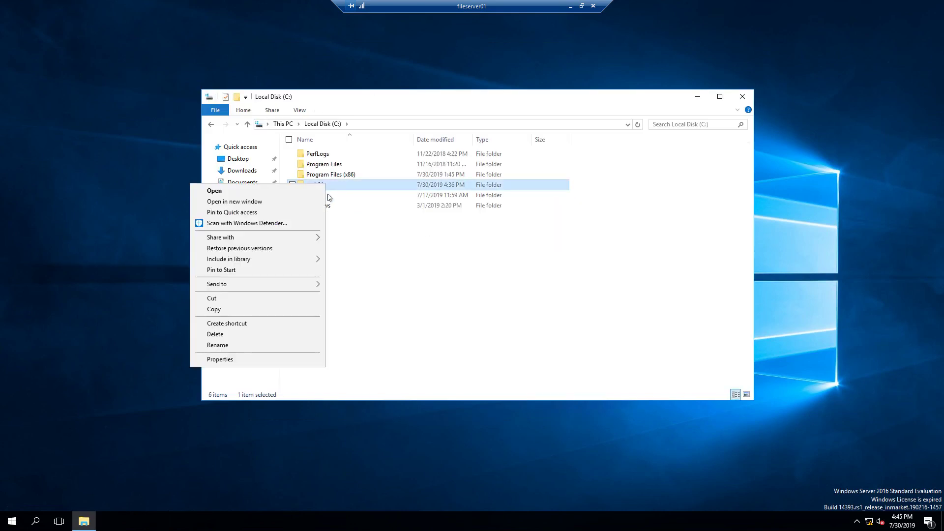
left_click(270, 359)
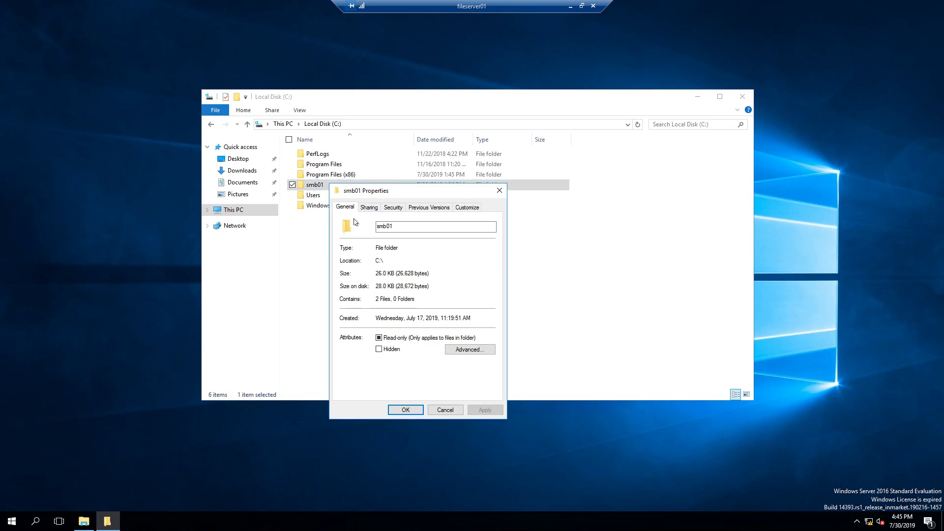
Step: Read the \\FILESERVER01\smb01 network path, then note Bloombase console version 3.4.7.4
left_click(364, 210)
left_click_drag(346, 260, 417, 261)
left_click(417, 263)
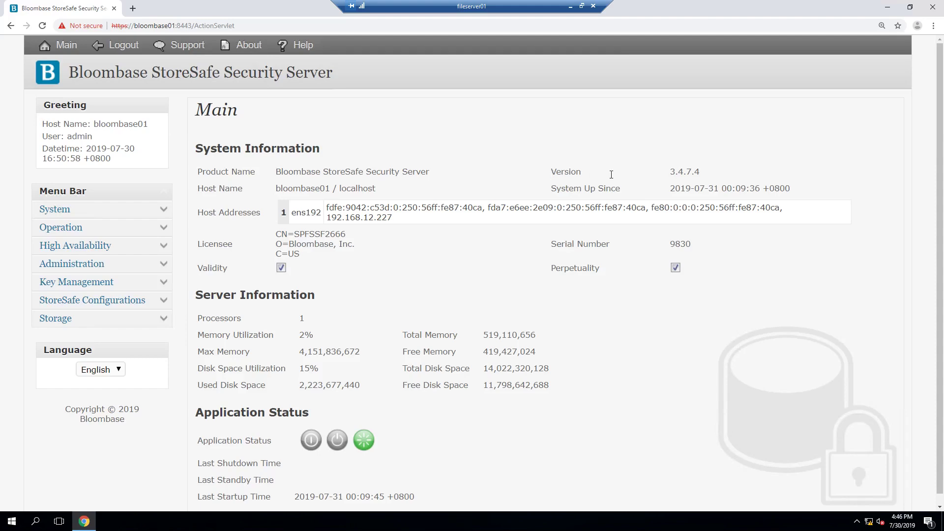
left_click_drag(611, 175, 717, 175)
left_click(718, 174)
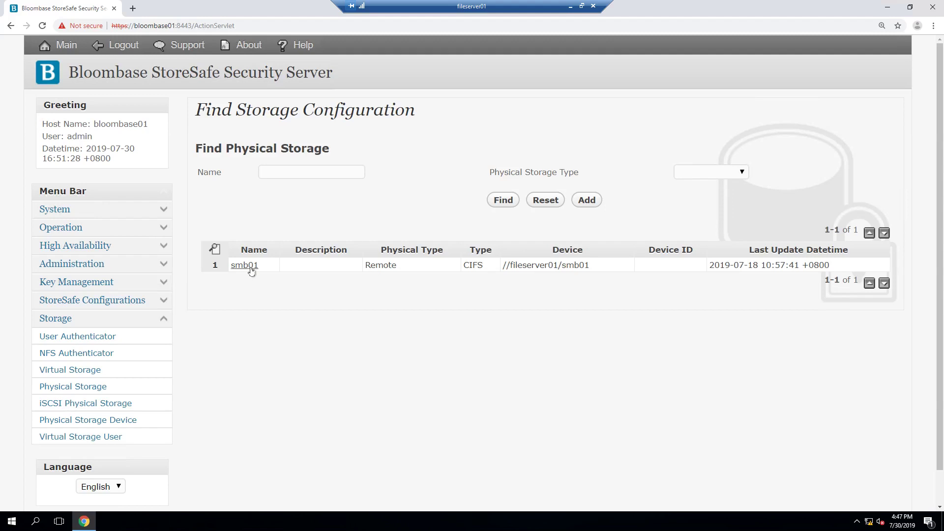
Step: Open the smb01 physical storage configuration and keep its type as Remote
left_click(247, 269)
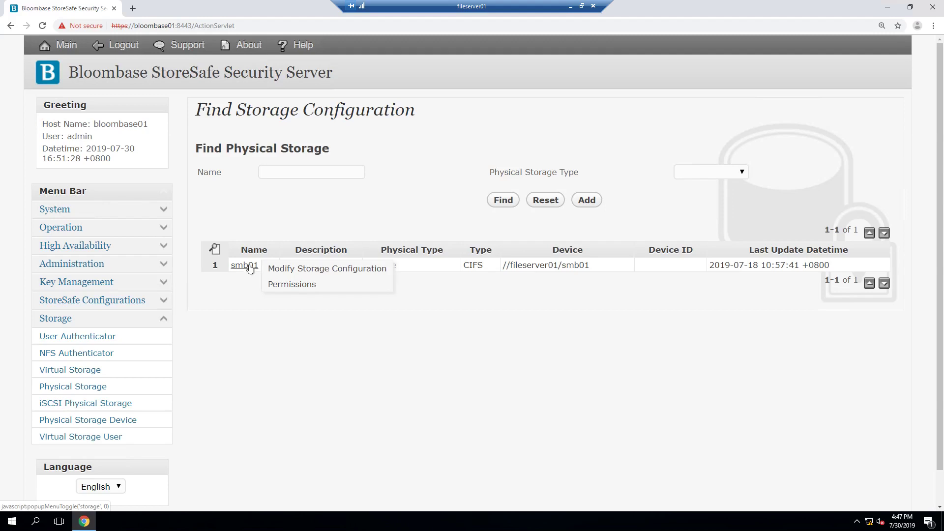
left_click(270, 269)
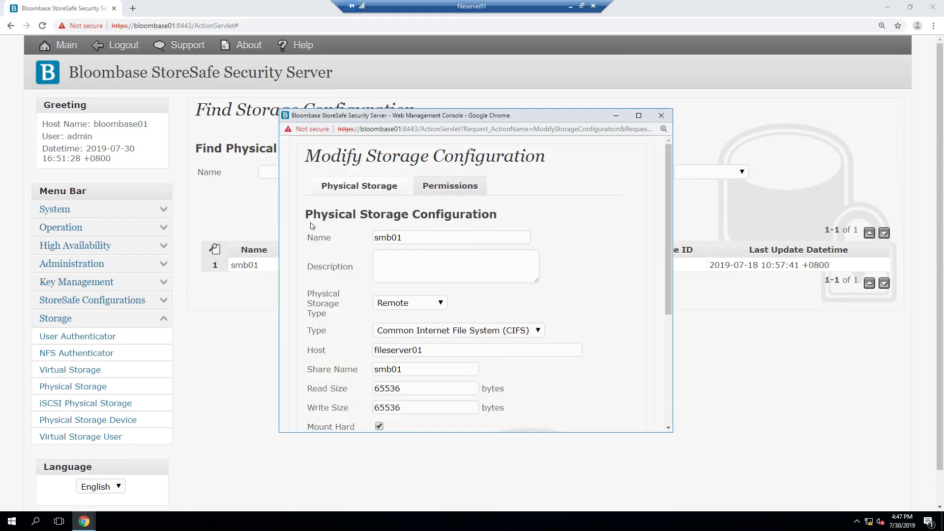
scroll(331, 225, "down", 1)
scroll(330, 224, "down", 1)
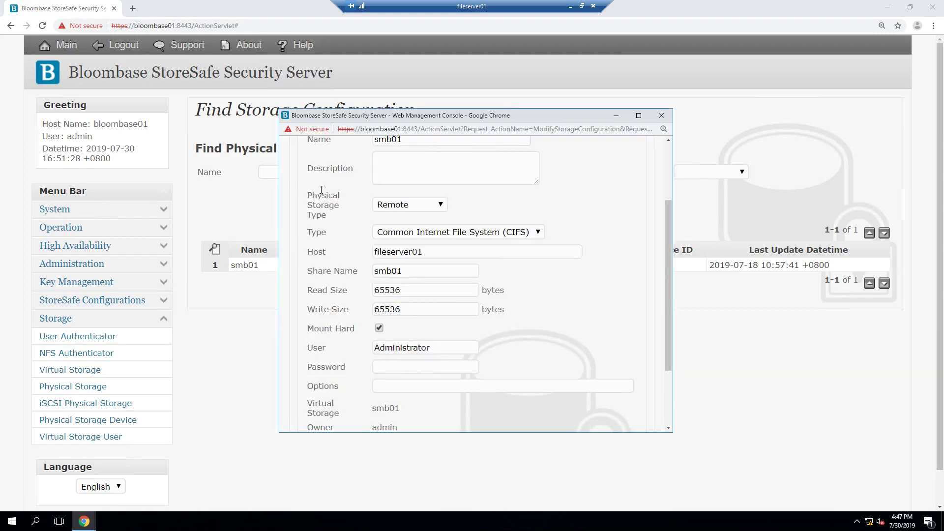
left_click(428, 205)
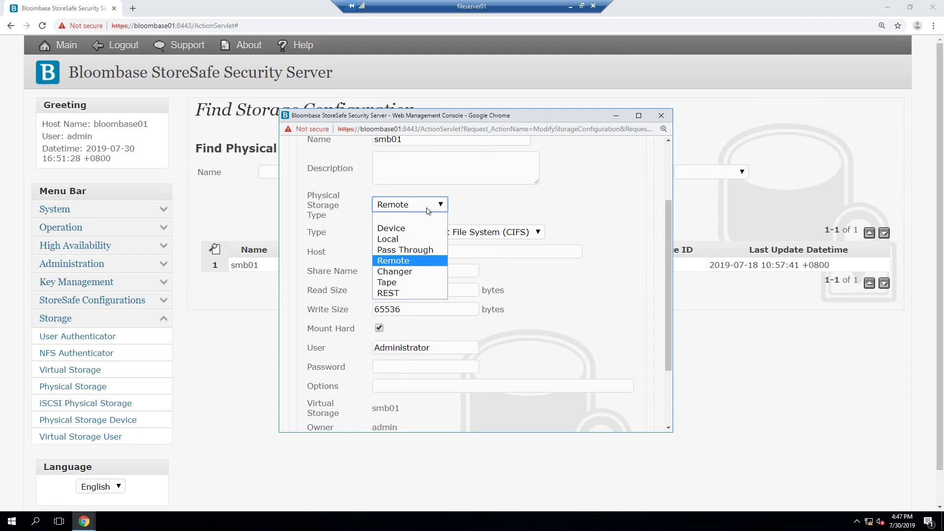
left_click(408, 261)
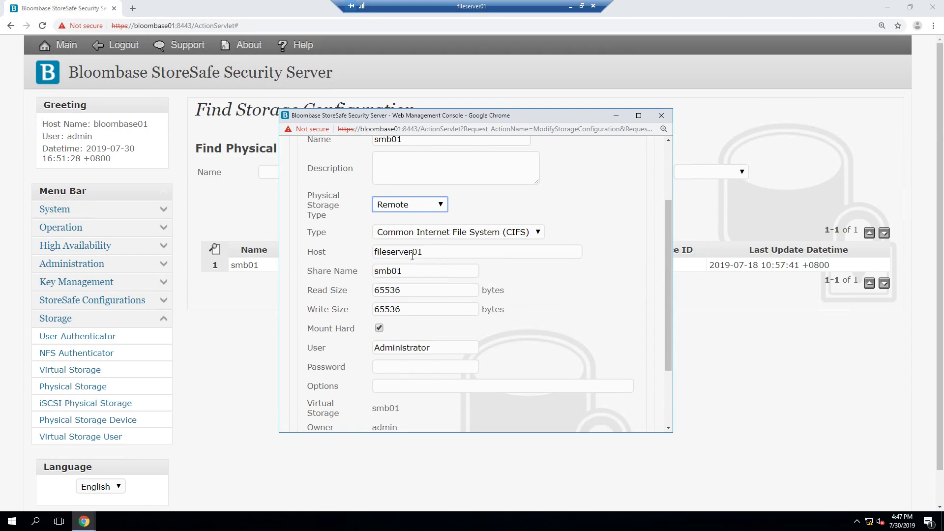
Step: Review the host fileserver01, Read Size 65536 and Administrator user name settings
left_click_drag(425, 252, 376, 270)
left_click(389, 260)
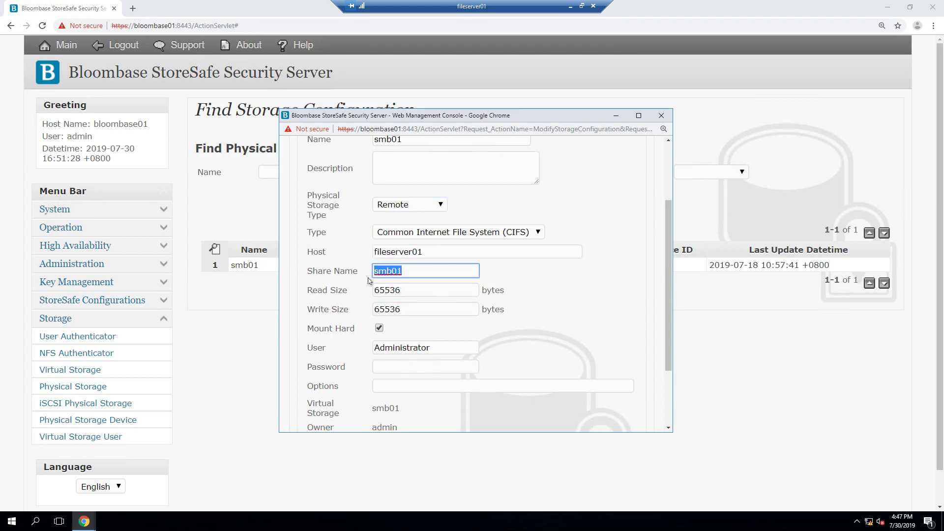
left_click(366, 282)
left_click_drag(408, 290, 369, 313)
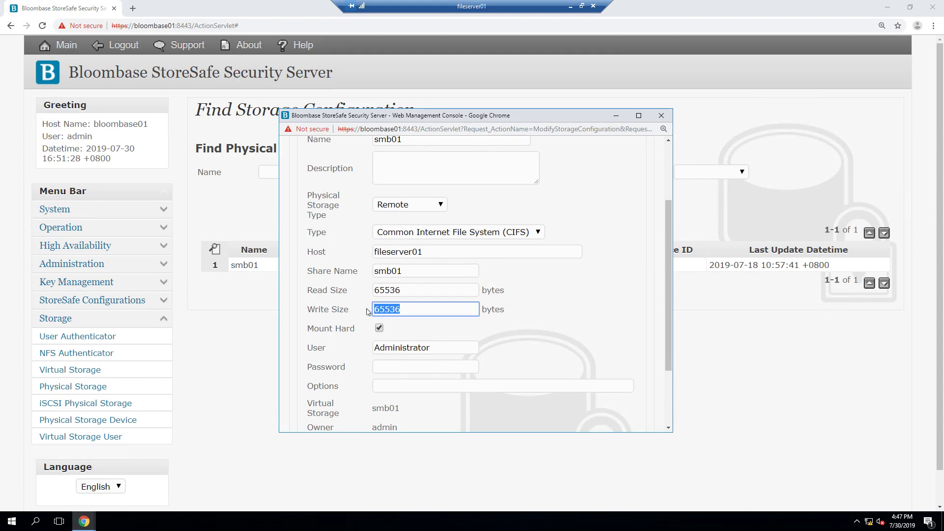
left_click(351, 309)
scroll(350, 307, "down", 1)
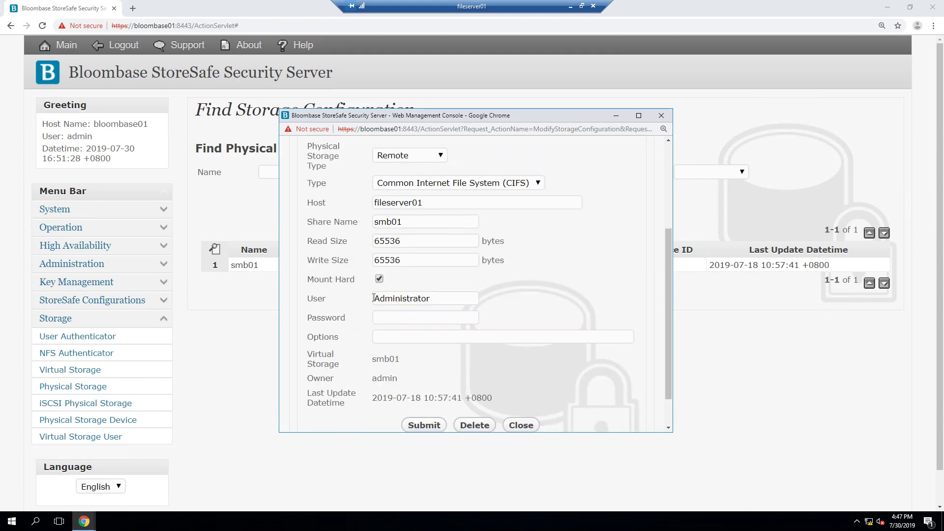
left_click_drag(373, 298, 441, 298)
left_click(448, 300)
left_click(449, 318)
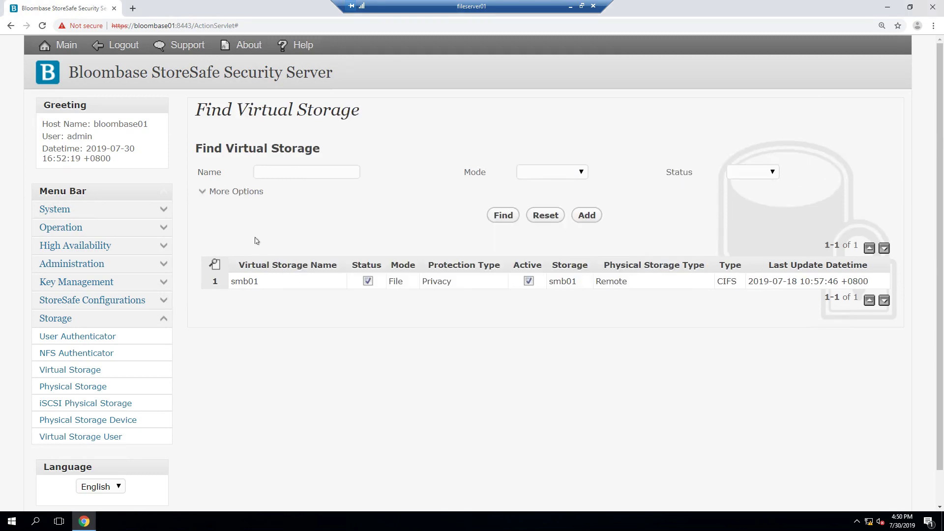
Step: Open the smb01 virtual storage settings and check Mode File and Protocol SMB
left_click(249, 281)
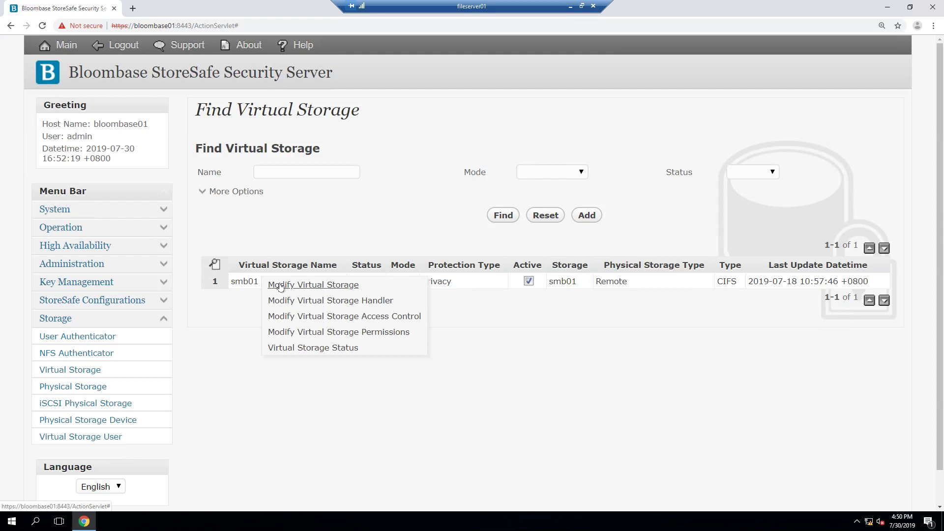
left_click(274, 282)
double_click(405, 248)
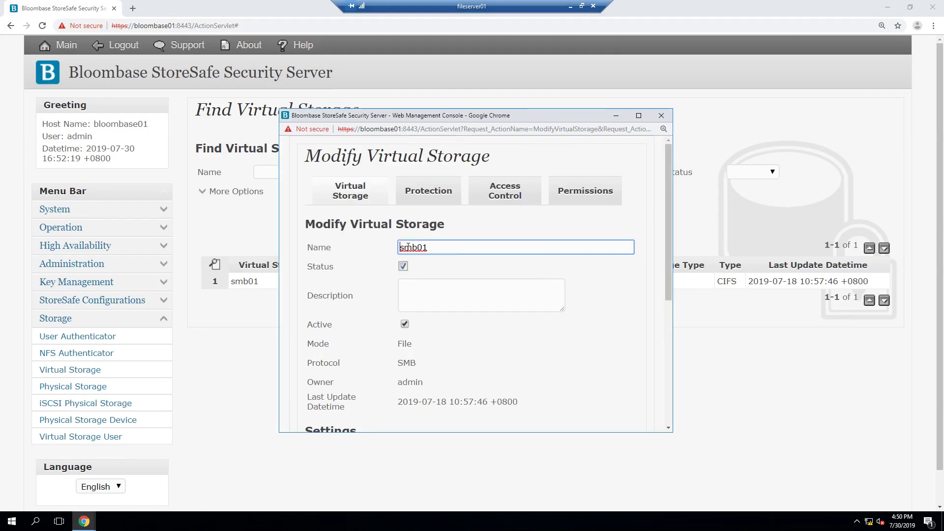
left_click(471, 269)
scroll(468, 269, "down", 2)
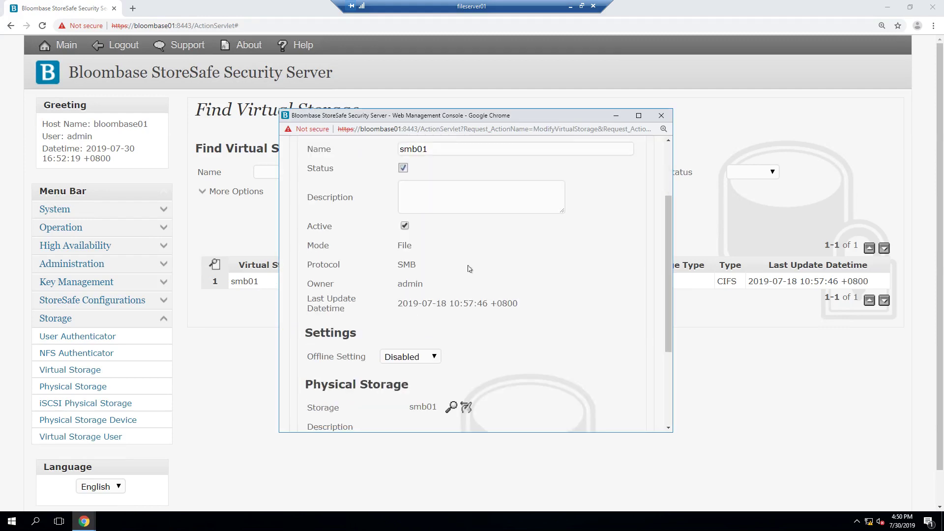
left_click_drag(308, 245, 435, 250)
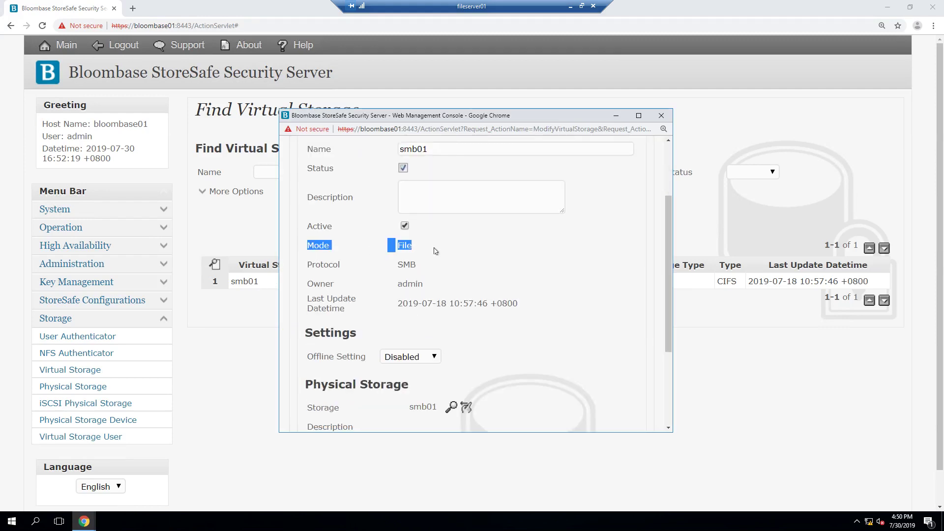
left_click(436, 250)
left_click_drag(308, 265, 429, 267)
left_click(432, 267)
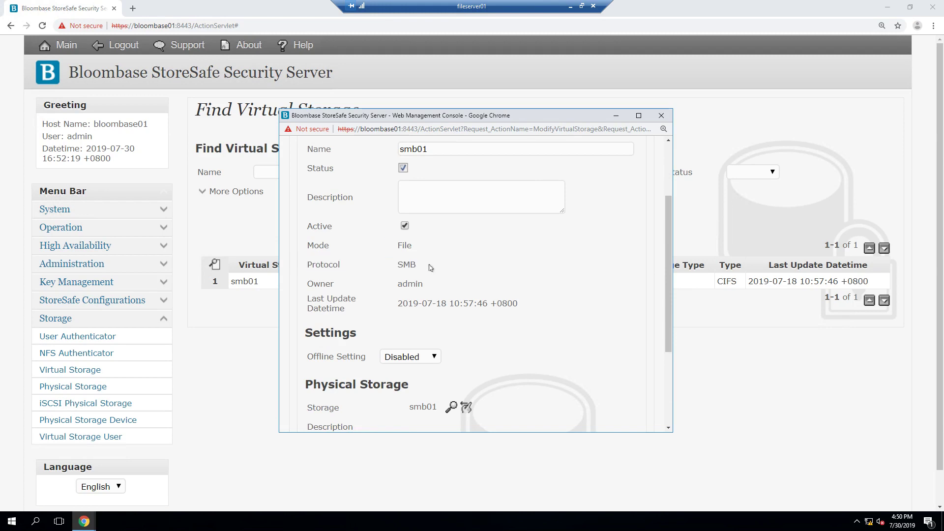
scroll(433, 267, "down", 3)
Step: Search the physical storage entries and select smb01 as the linked storage
left_click(451, 271)
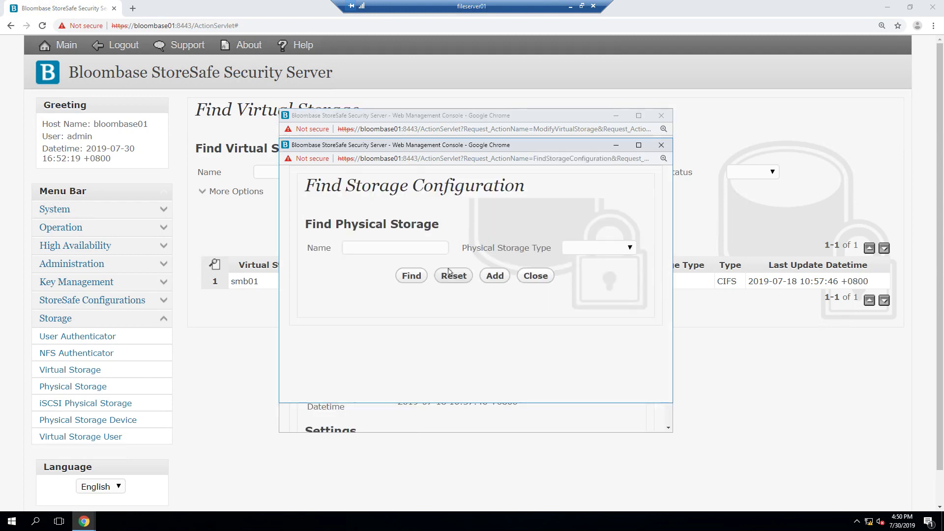
left_click(417, 276)
scroll(417, 278, "down", 1)
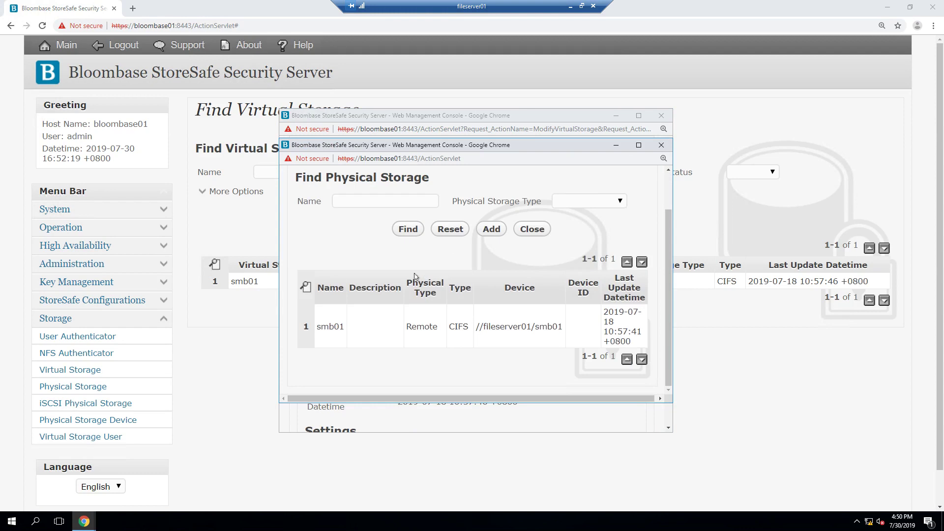
left_click(330, 328)
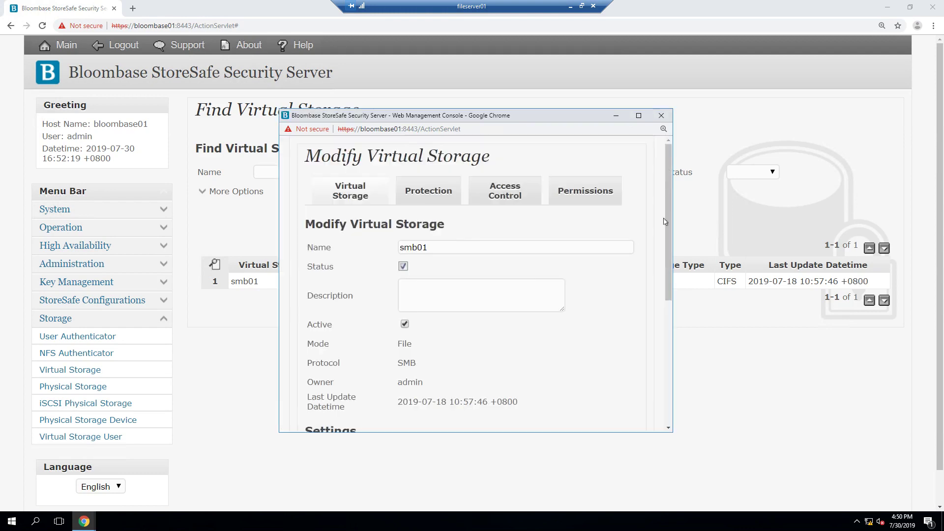
scroll(658, 270, "down", 2)
scroll(657, 269, "down", 3)
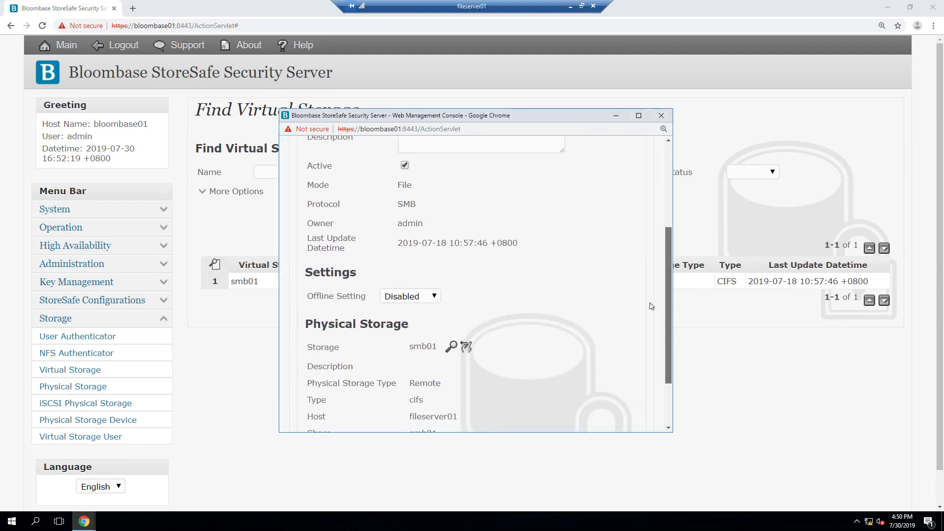
scroll(654, 341, "up", 5)
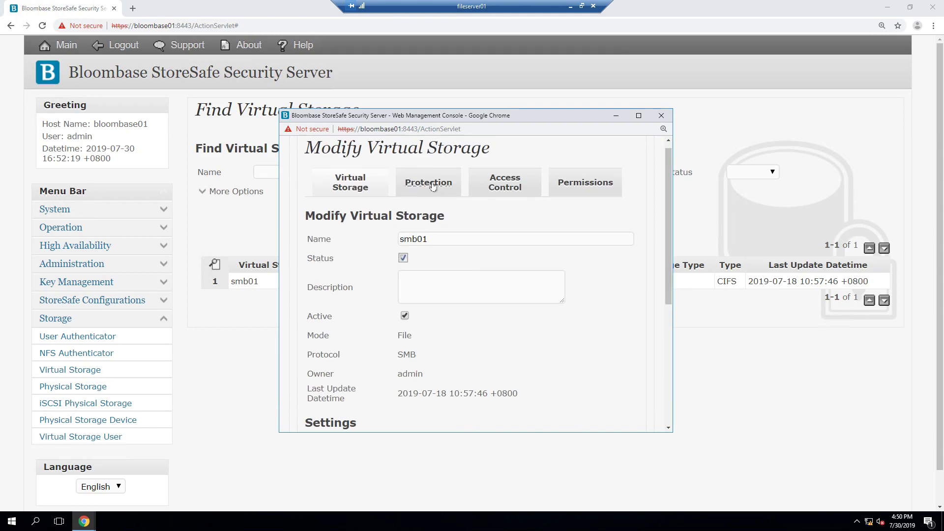
Step: View the key01 encryption key details from the Protection settings
left_click(432, 186)
scroll(441, 250, "down", 2)
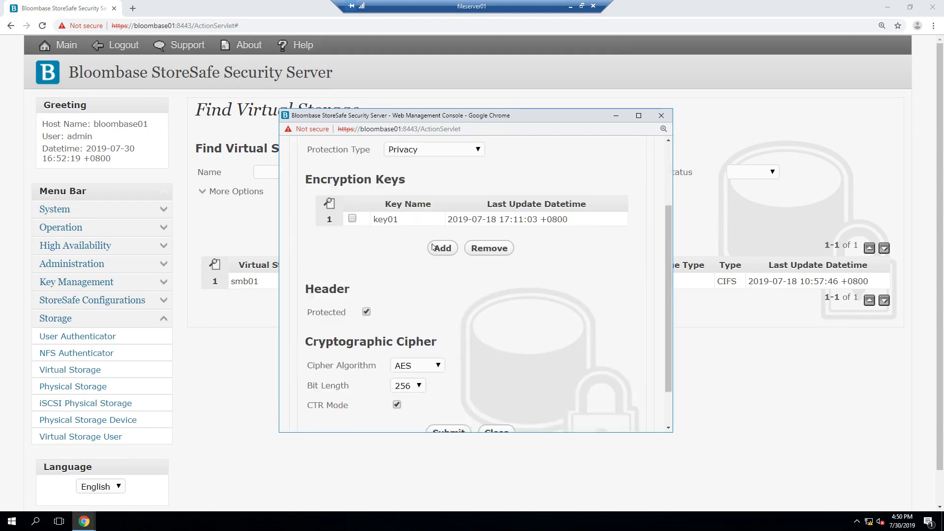
left_click(386, 217)
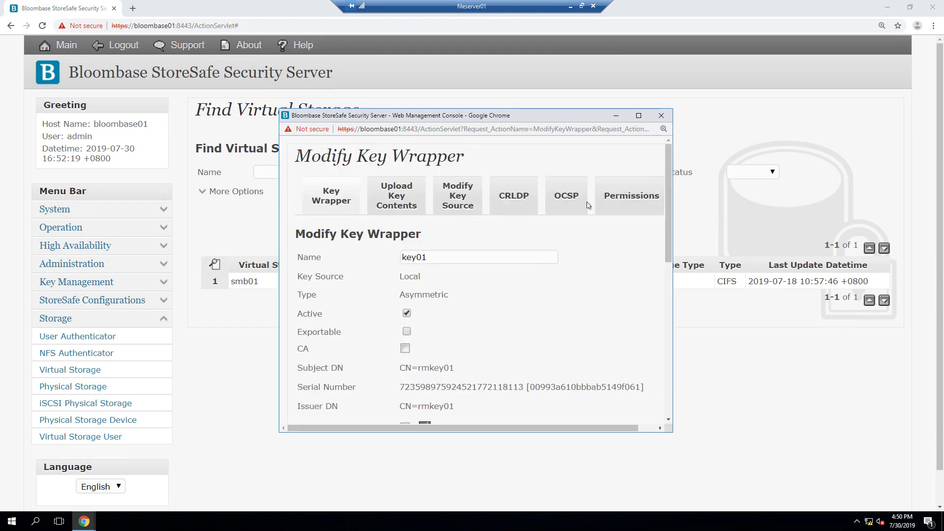
left_click_drag(668, 196, 672, 235)
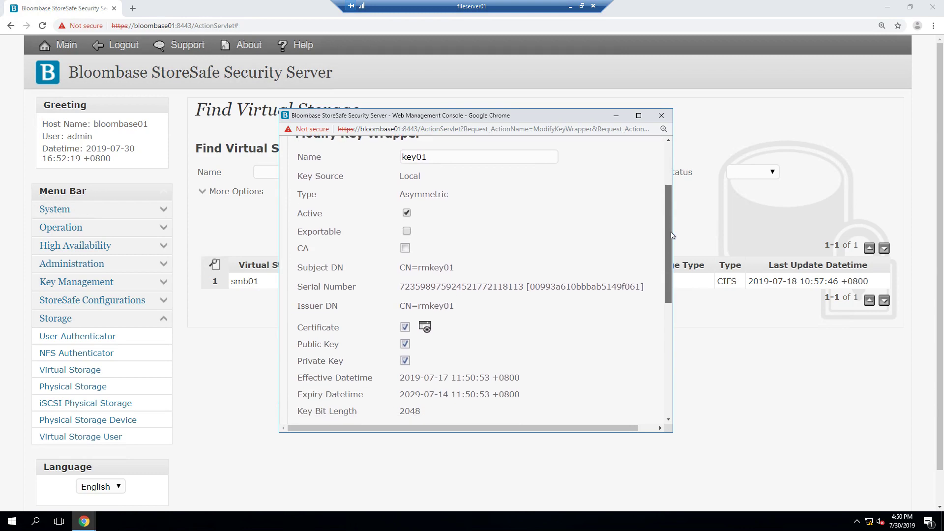
left_click_drag(672, 235, 660, 336)
left_click(539, 402)
Step: Keep the AES cipher with 256-bit length, then view user01's Read/Write access control
scroll(642, 275, "down", 3)
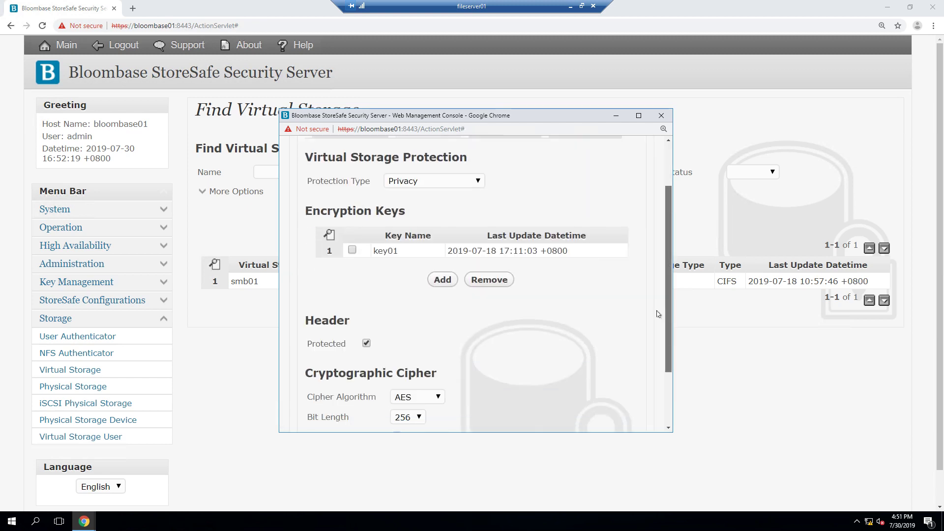
left_click(438, 331)
left_click(432, 353)
left_click(419, 352)
left_click(409, 397)
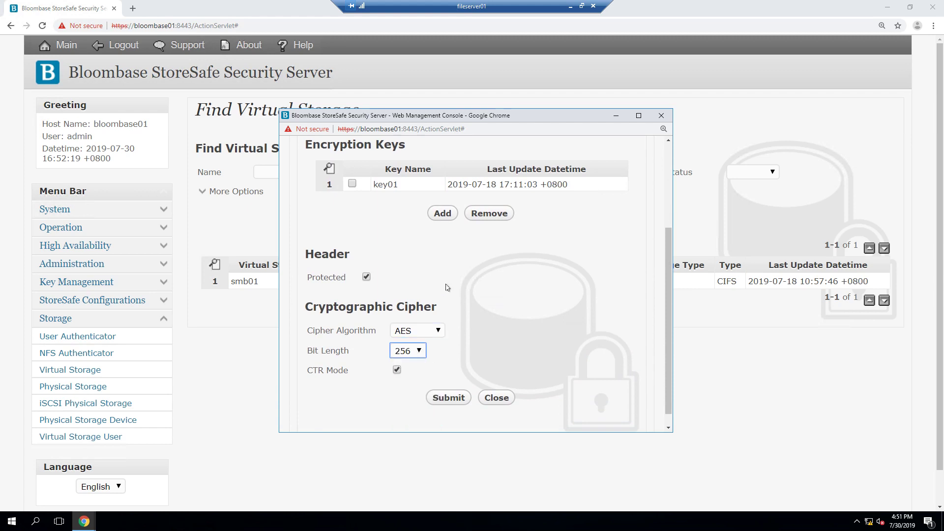
left_click_drag(667, 267, 667, 184)
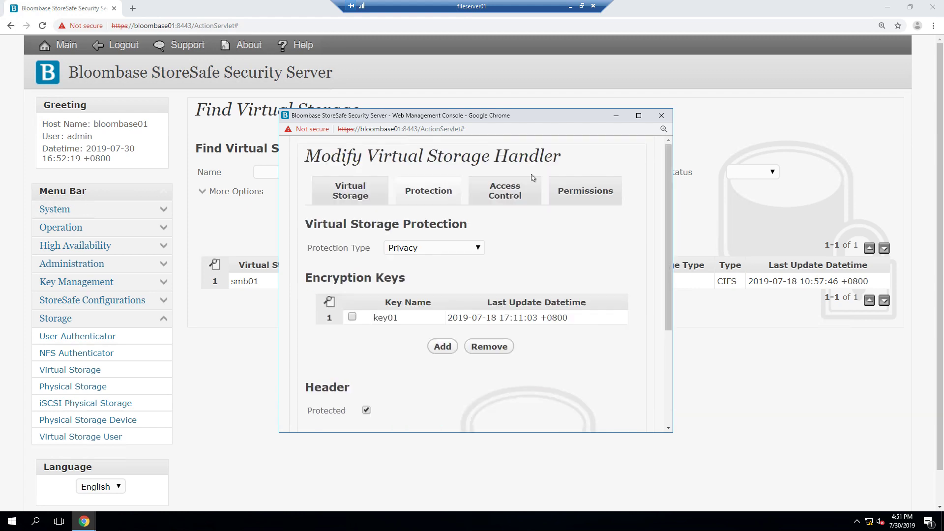
left_click(510, 194)
scroll(646, 246, "down", 2)
Step: Submit smb01 access with Local repository and user01 Read/Write, then dismiss the Commit Bypassed message
scroll(646, 277, "down", 1)
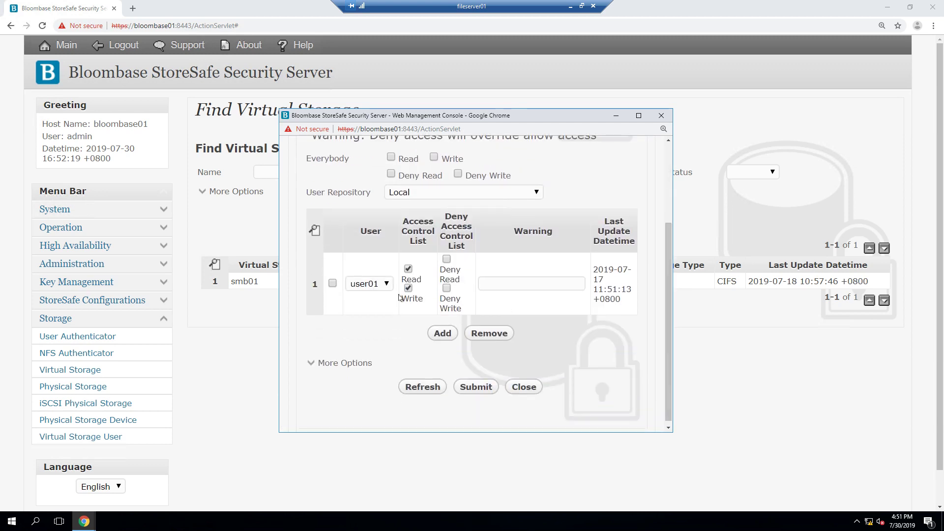
left_click(535, 197)
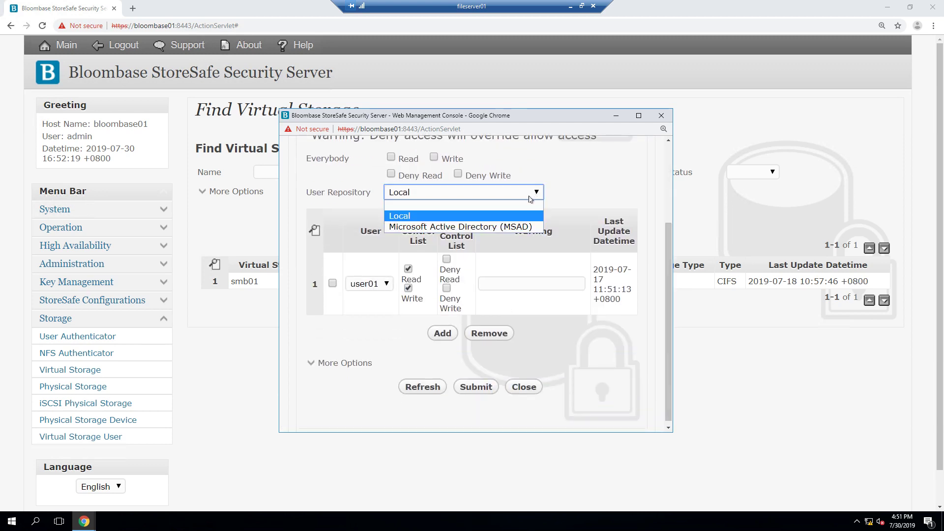
left_click(504, 217)
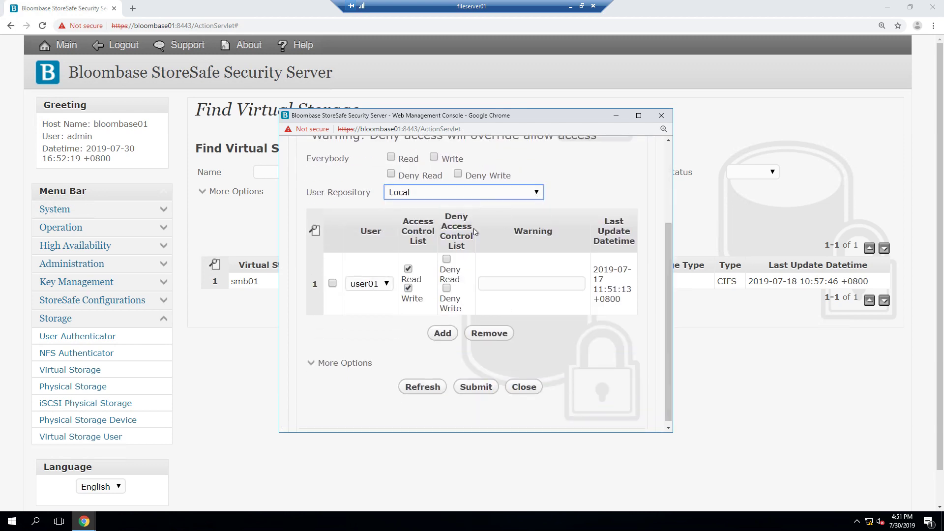
left_click(388, 287)
left_click(383, 308)
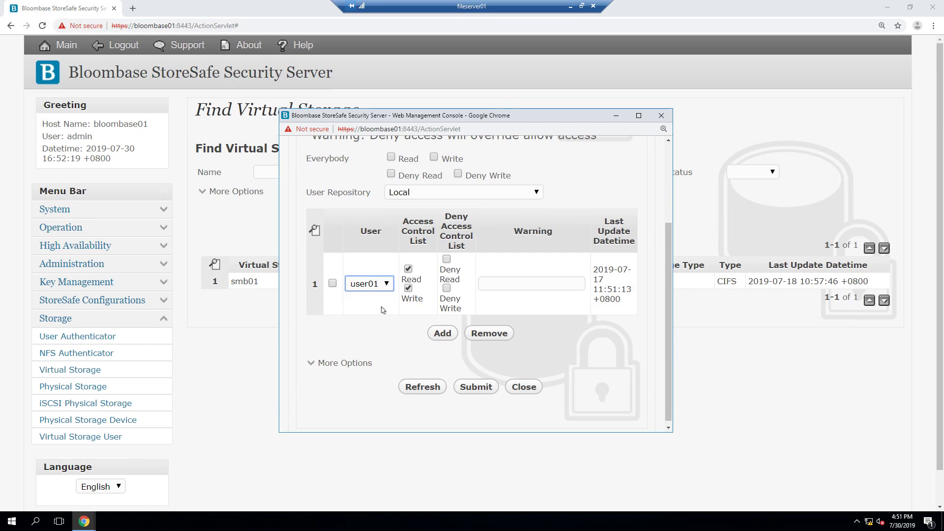
left_click(471, 388)
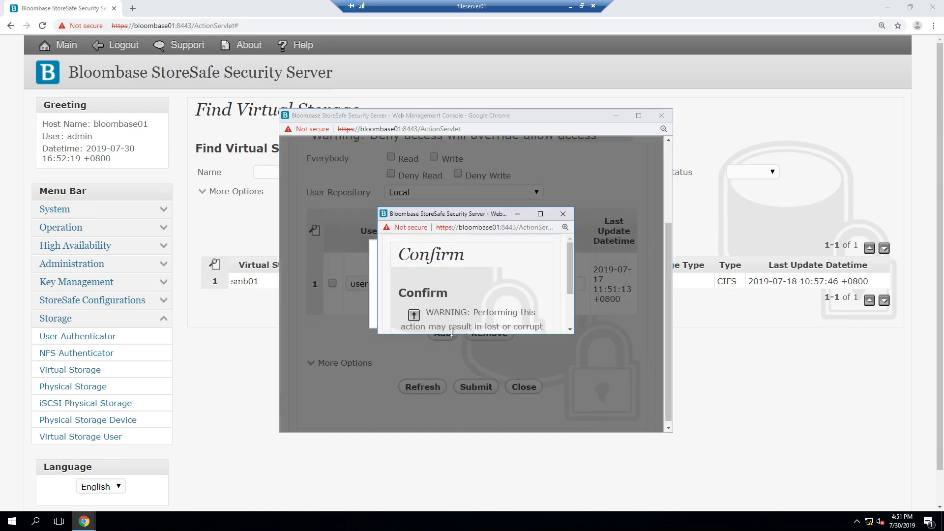
left_click(444, 296)
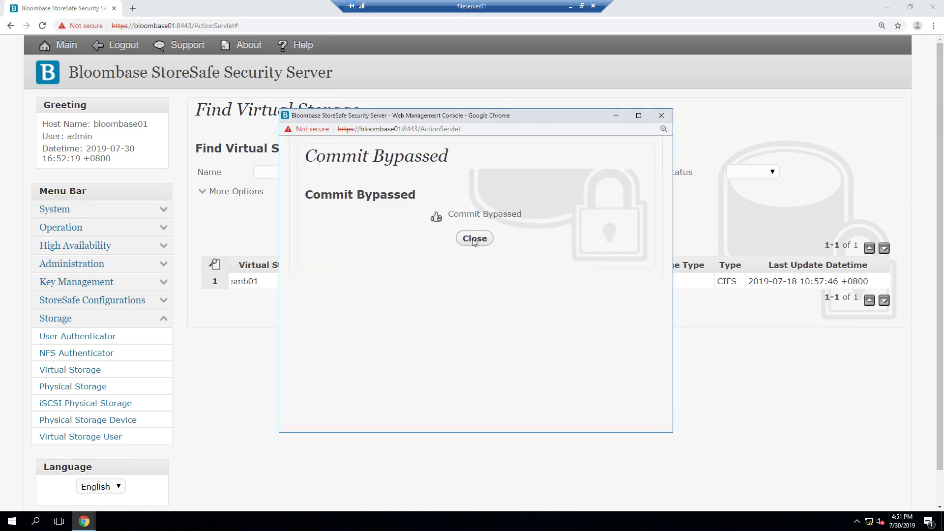
left_click(473, 241)
Step: Show the smb01 Virtual Storage Status and its Active Share Status
left_click(249, 282)
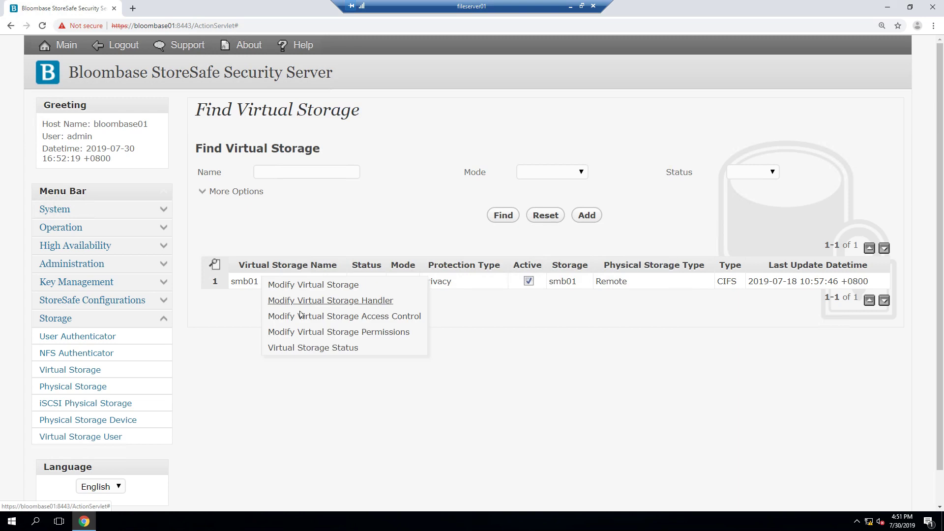
left_click(330, 348)
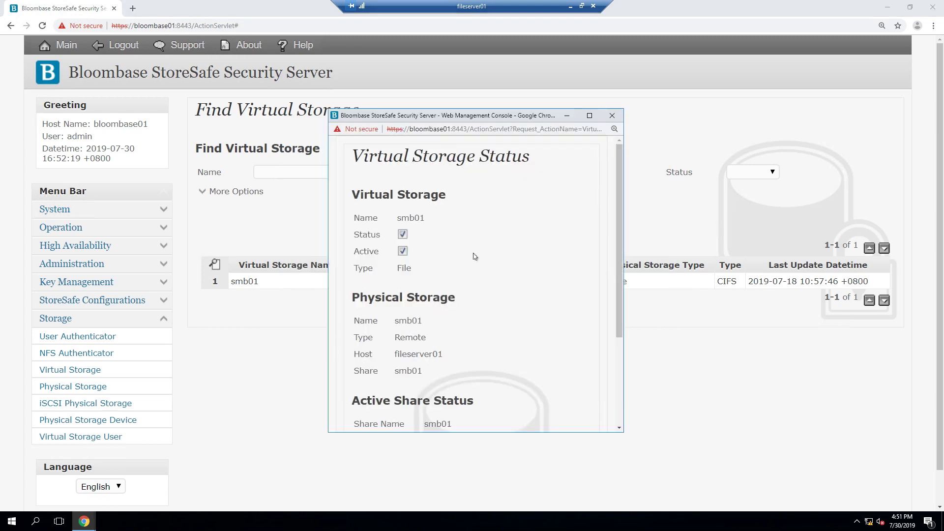
left_click_drag(620, 199, 615, 276)
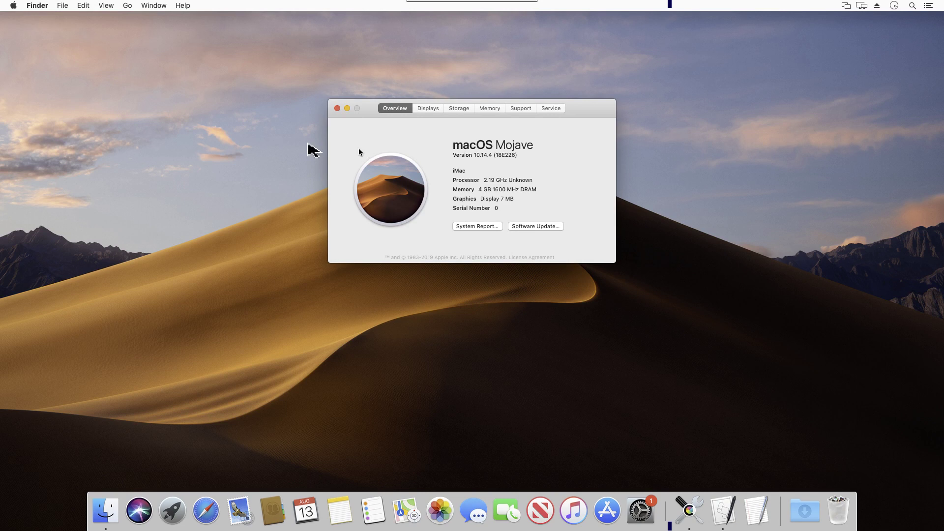
Step: Connect to smb://bloombase01 as a registered user and mount the smb01 share
key("super+w")
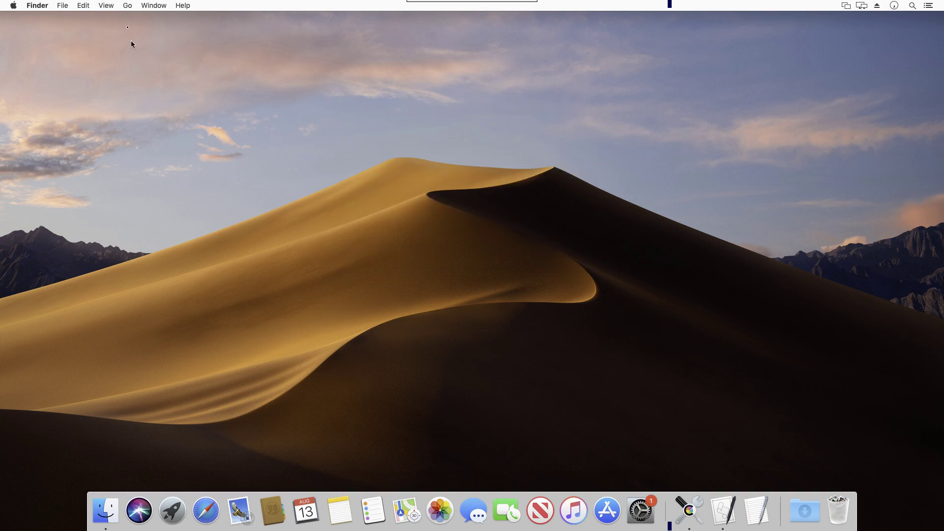
left_click(128, 6)
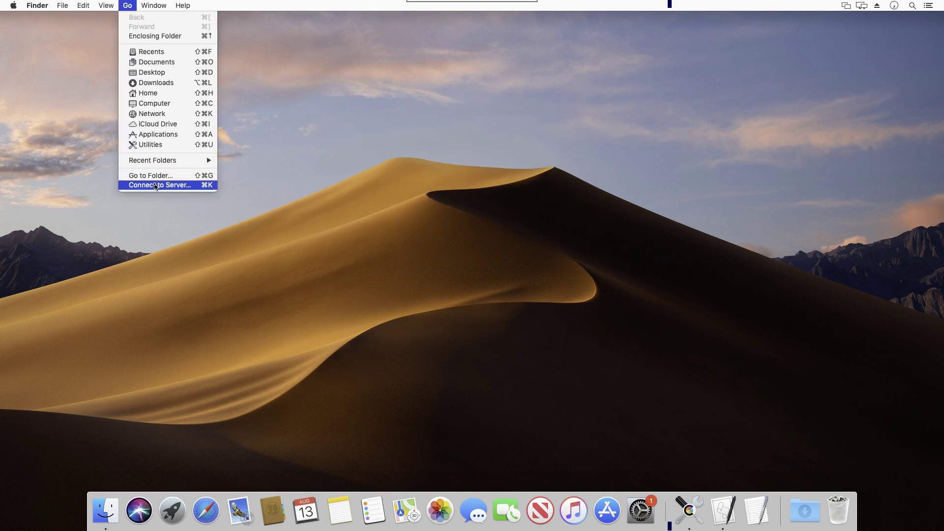
left_click(154, 185)
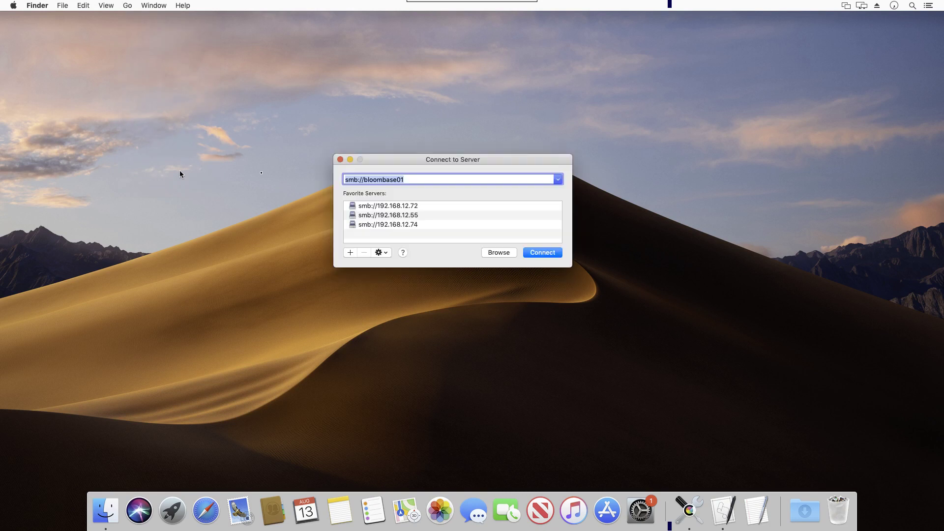
left_click(535, 253)
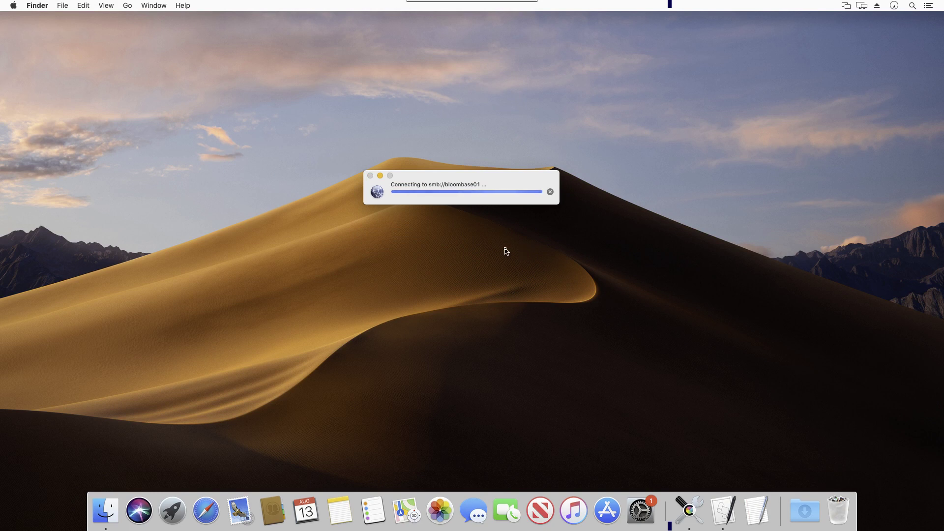
left_click(505, 251)
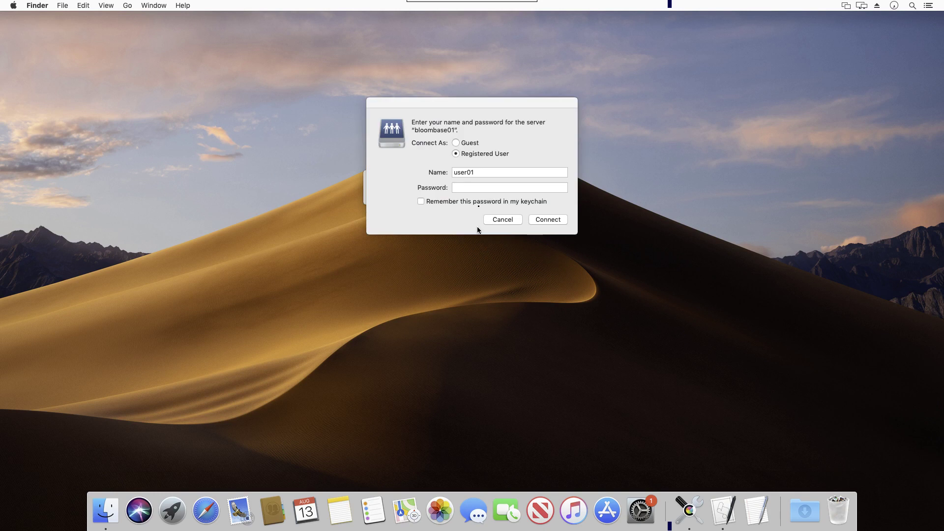
left_click(488, 189)
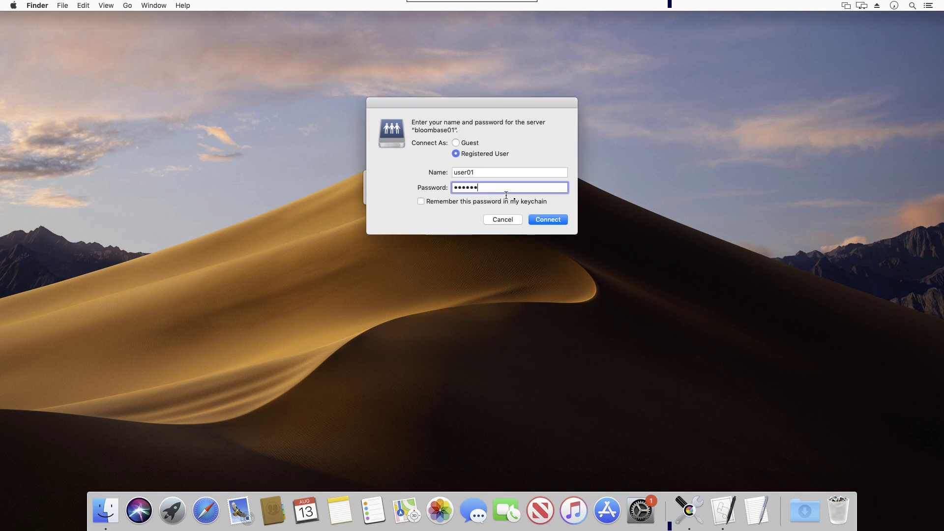
left_click(550, 221)
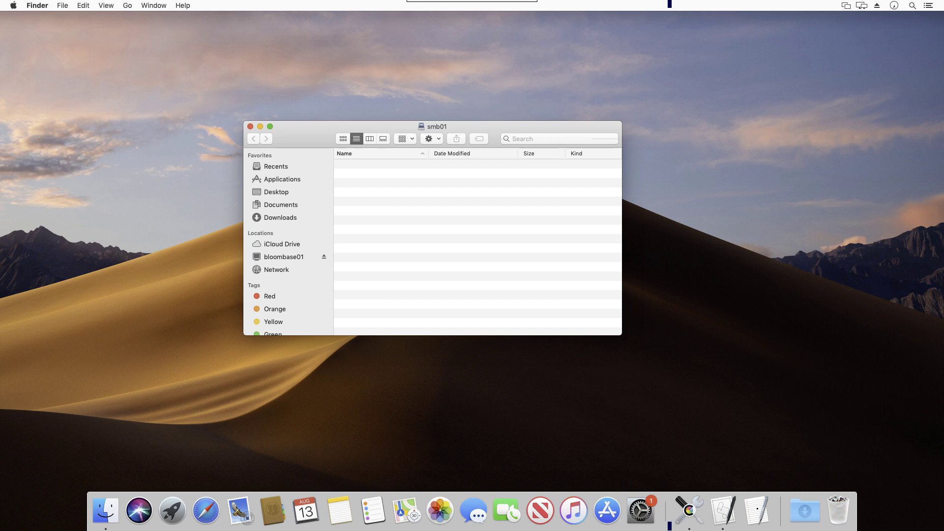
Step: Start a new 24-point TextEdit document and type the 'My IRS password:' note with its password
left_click(757, 511)
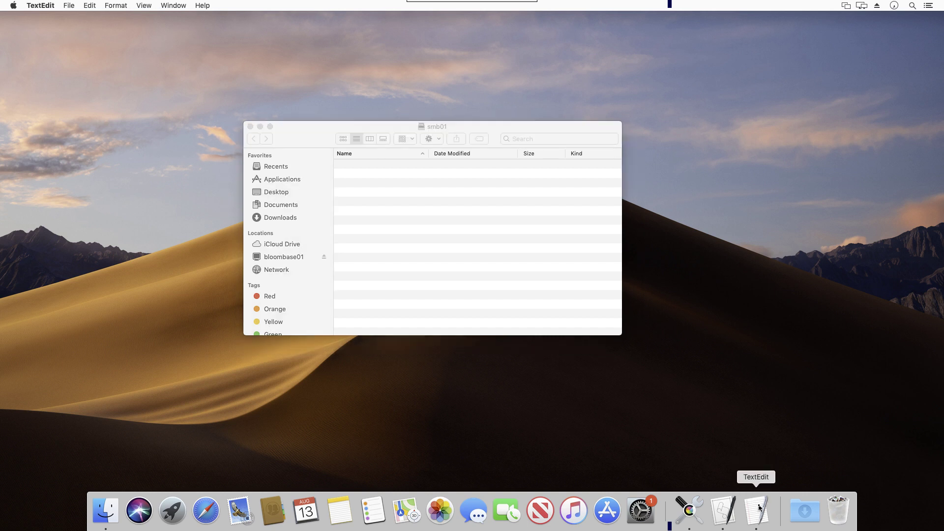
left_click(760, 506)
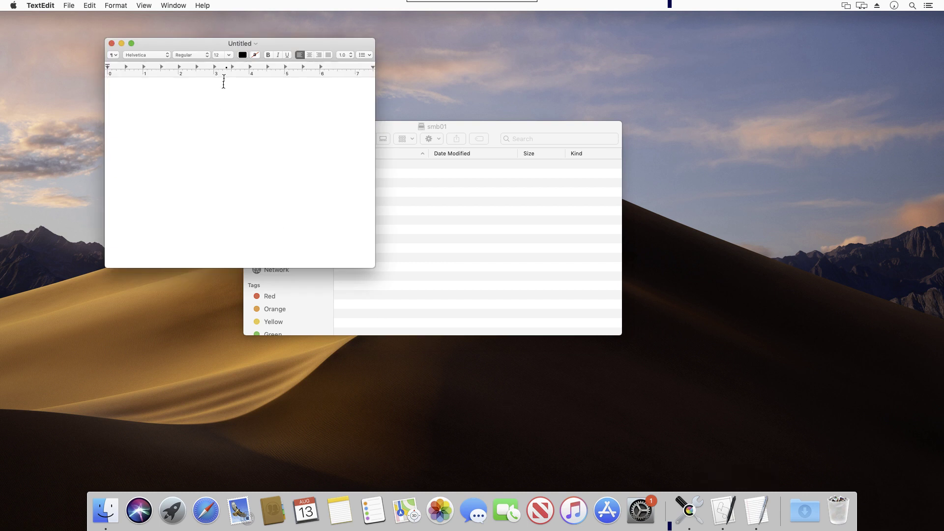
left_click(231, 55)
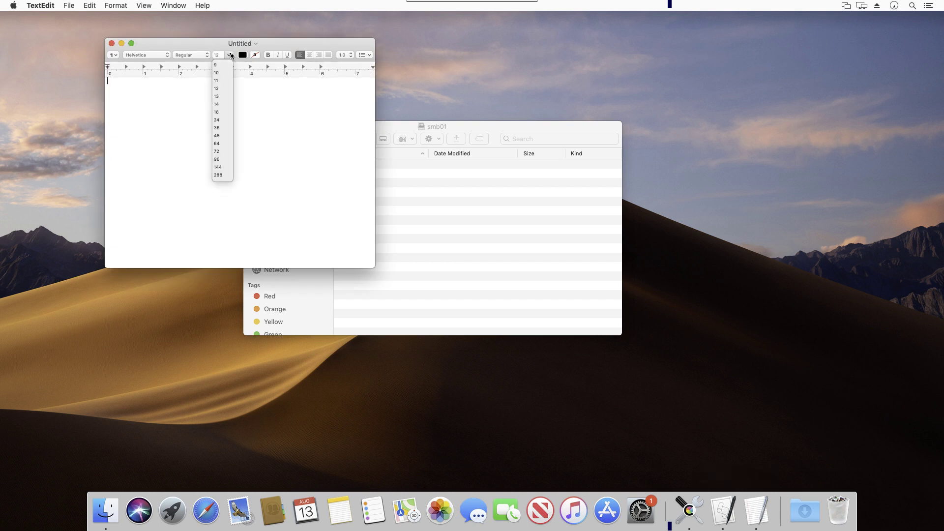
left_click(220, 121)
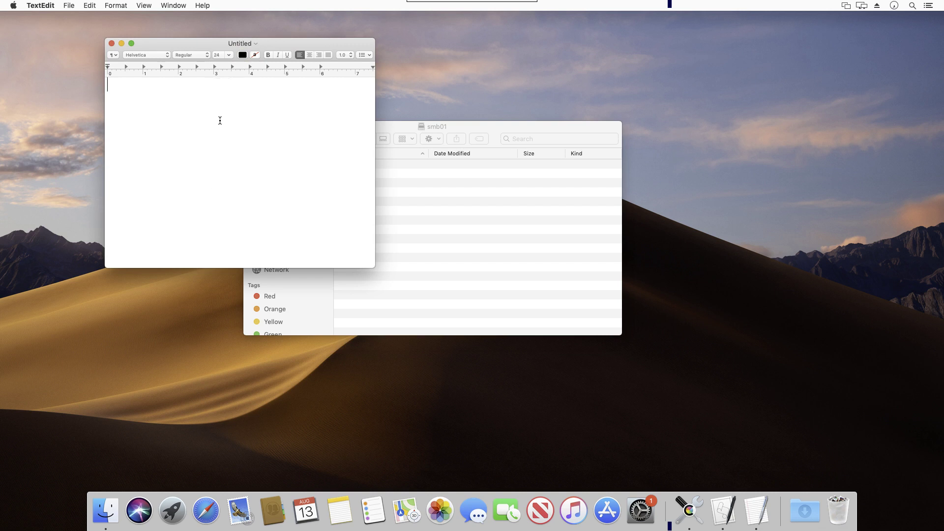
type("My IRS pass")
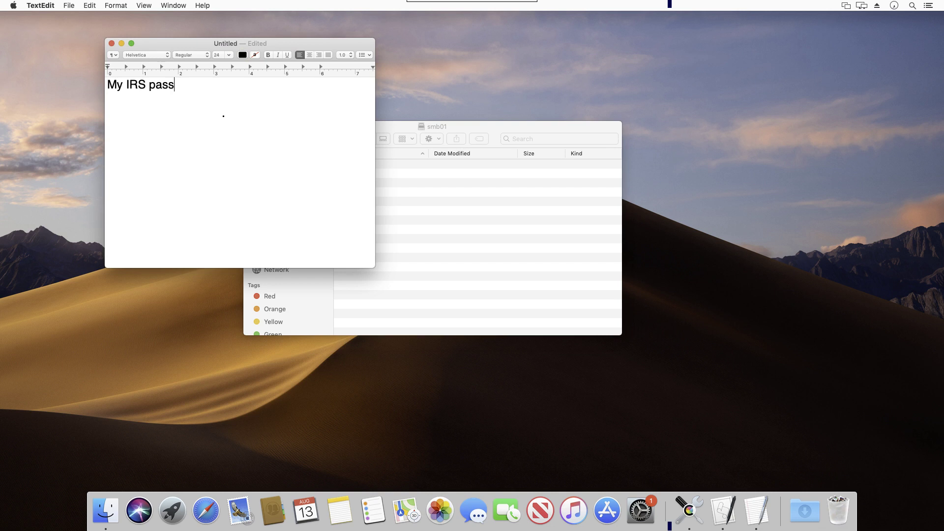
type("word: ilove")
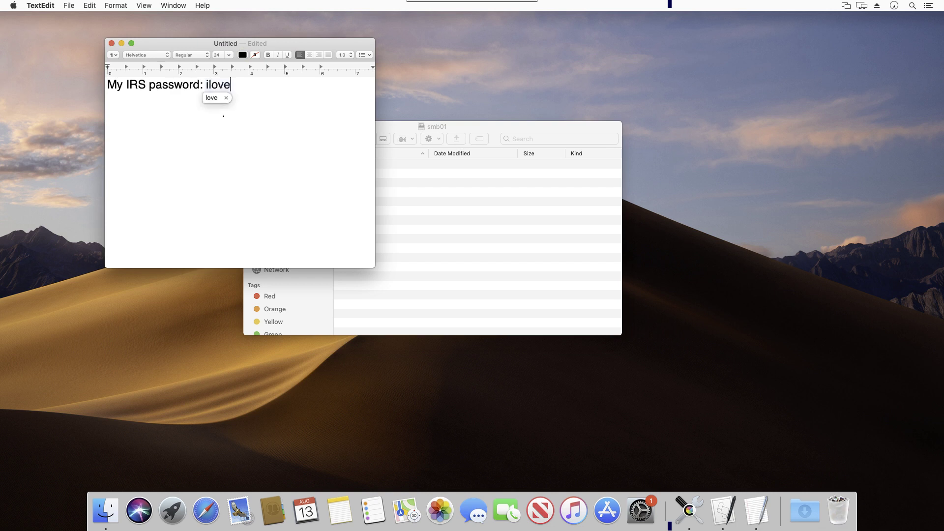
type("you")
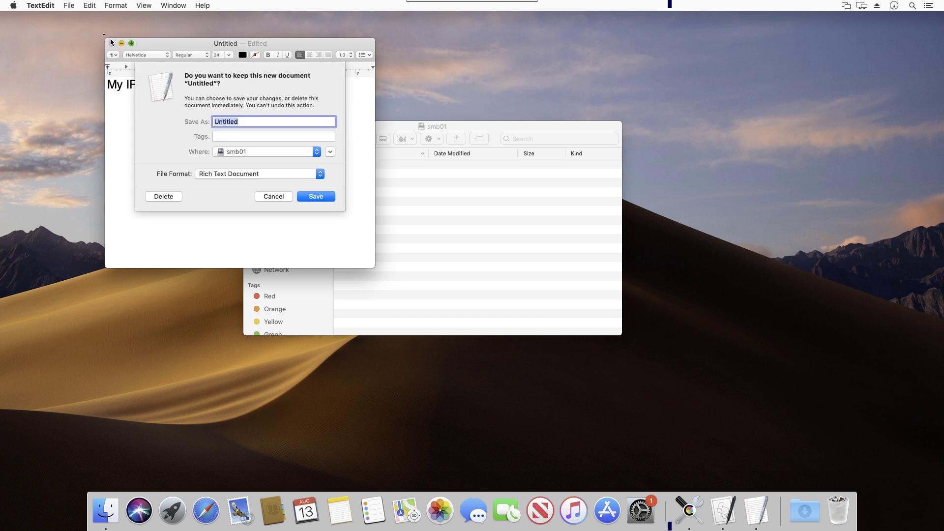
Step: Save the note as 'password' in the smb01 share
type("password")
left_click(314, 199)
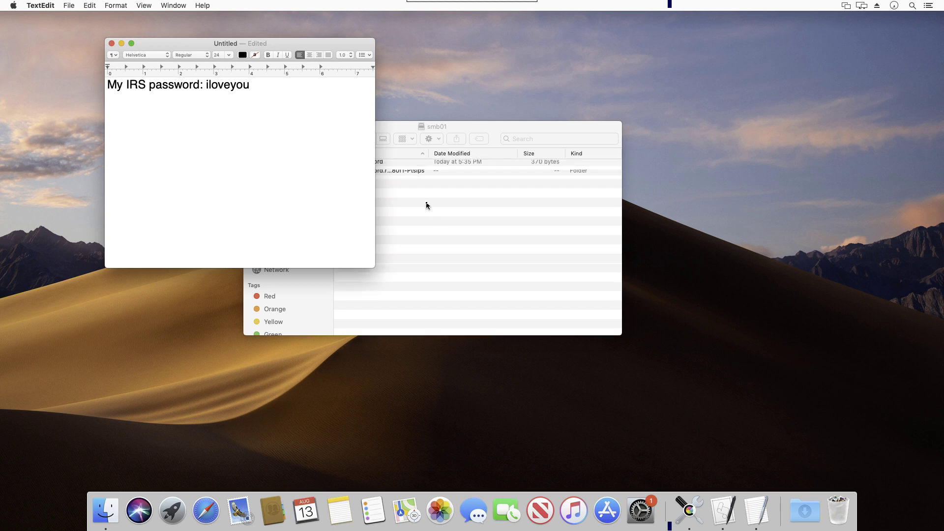
Step: Rename the file to password.txt, accept the .txt extension, and open it in TextEdit
left_click(427, 205)
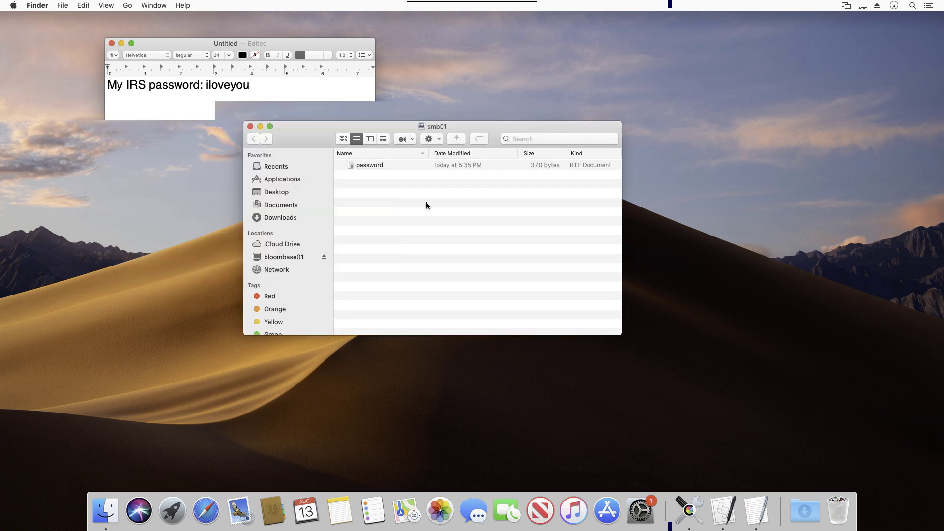
left_click(388, 170)
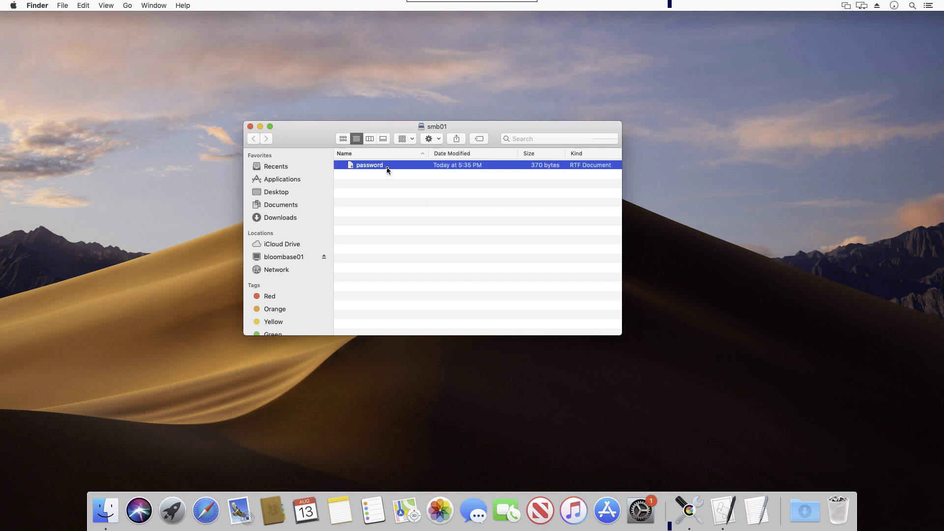
right_click(388, 170)
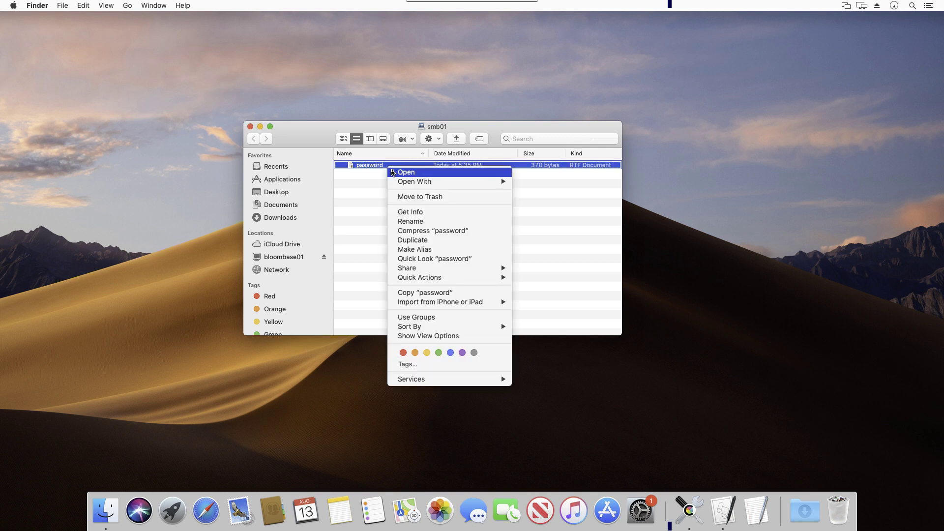
left_click(414, 222)
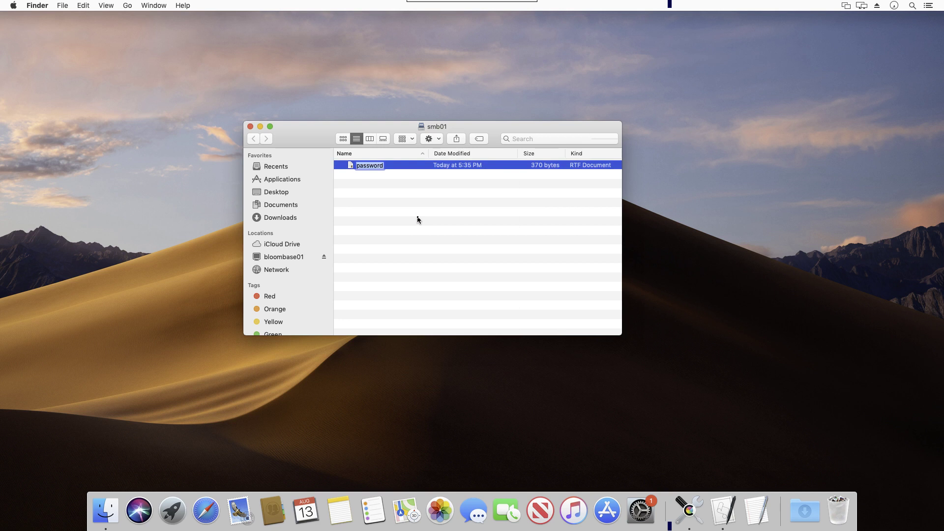
key("Right")
type(".txt")
key("Return")
left_click(544, 175)
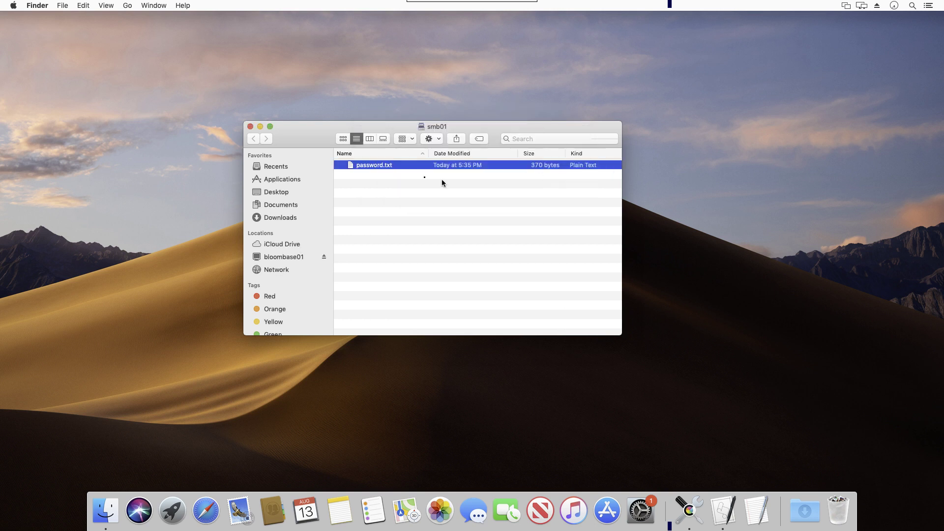
double_click(389, 167)
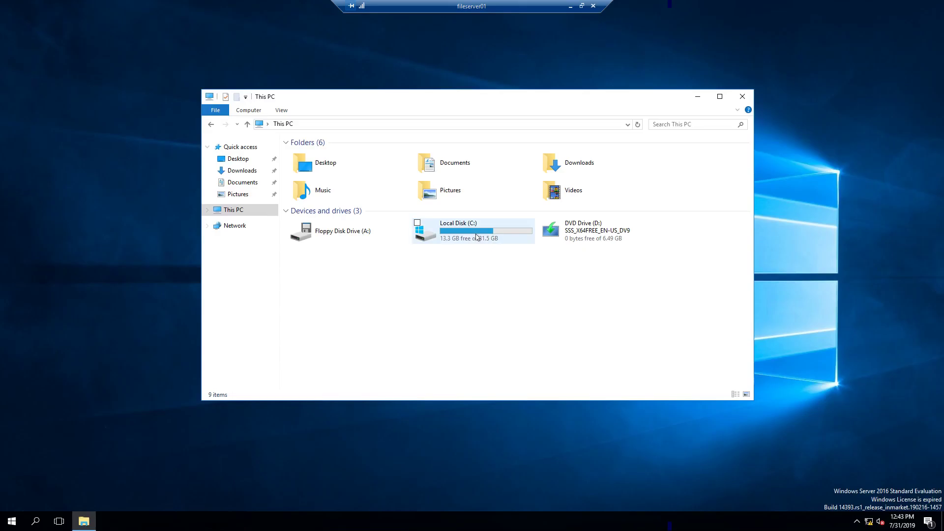
Step: On fileserver01, browse into Local Disk (C:) and the smb01 folder
double_click(474, 235)
double_click(323, 187)
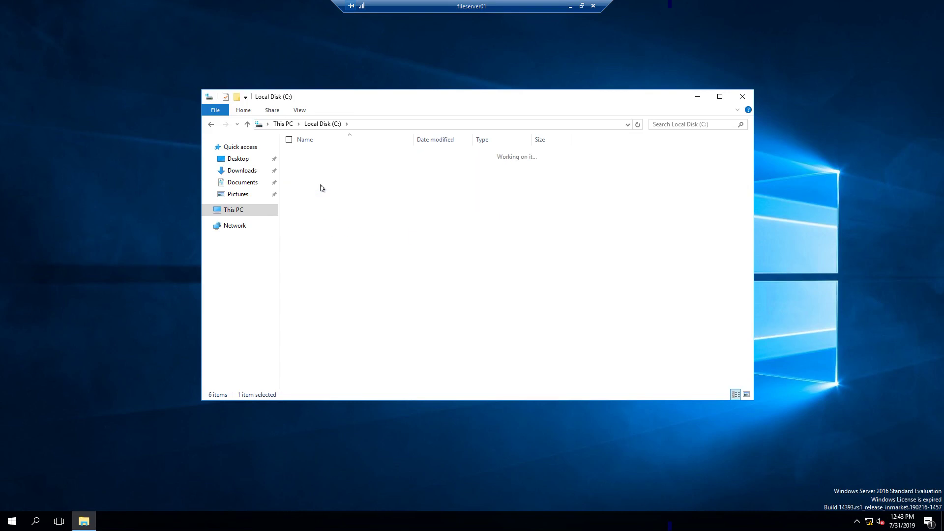